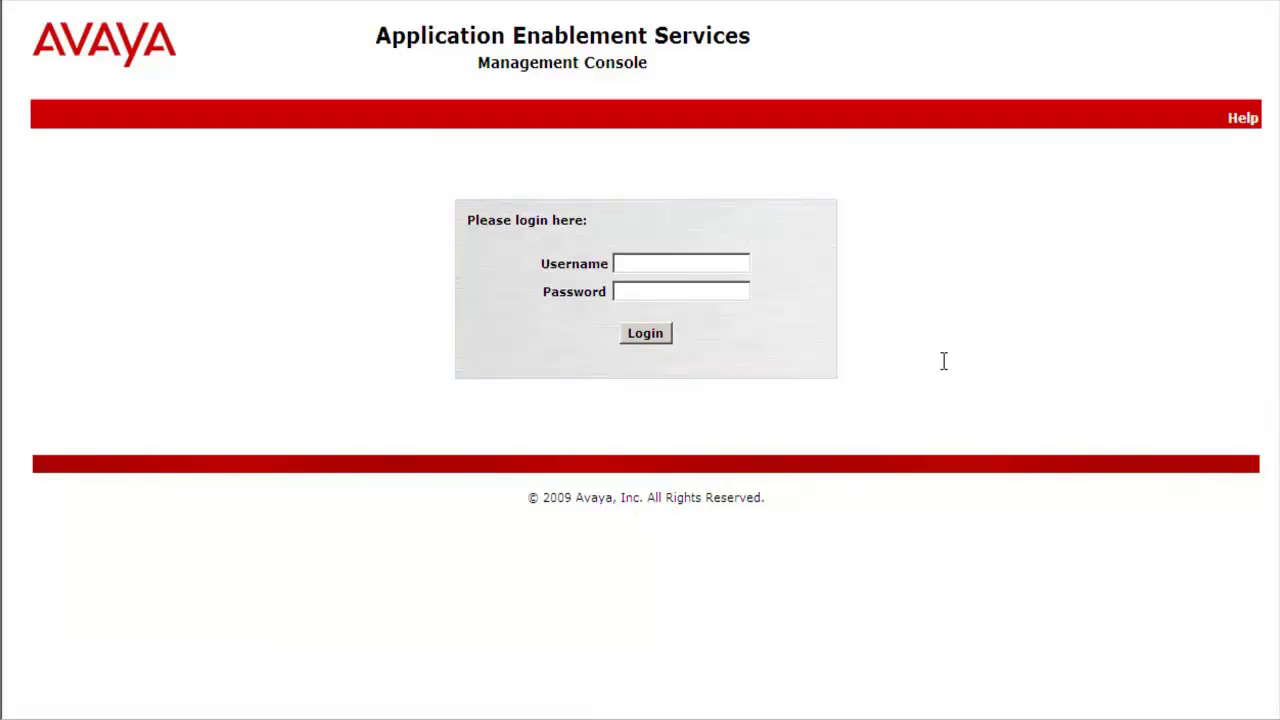
- Log in to the AES Management Console as user 'craft' with its password
{"action": "left_click", "coordinate": [674, 259]}
{"action": "type", "text": "craft"}
{"action": "key", "text": "Tab"}
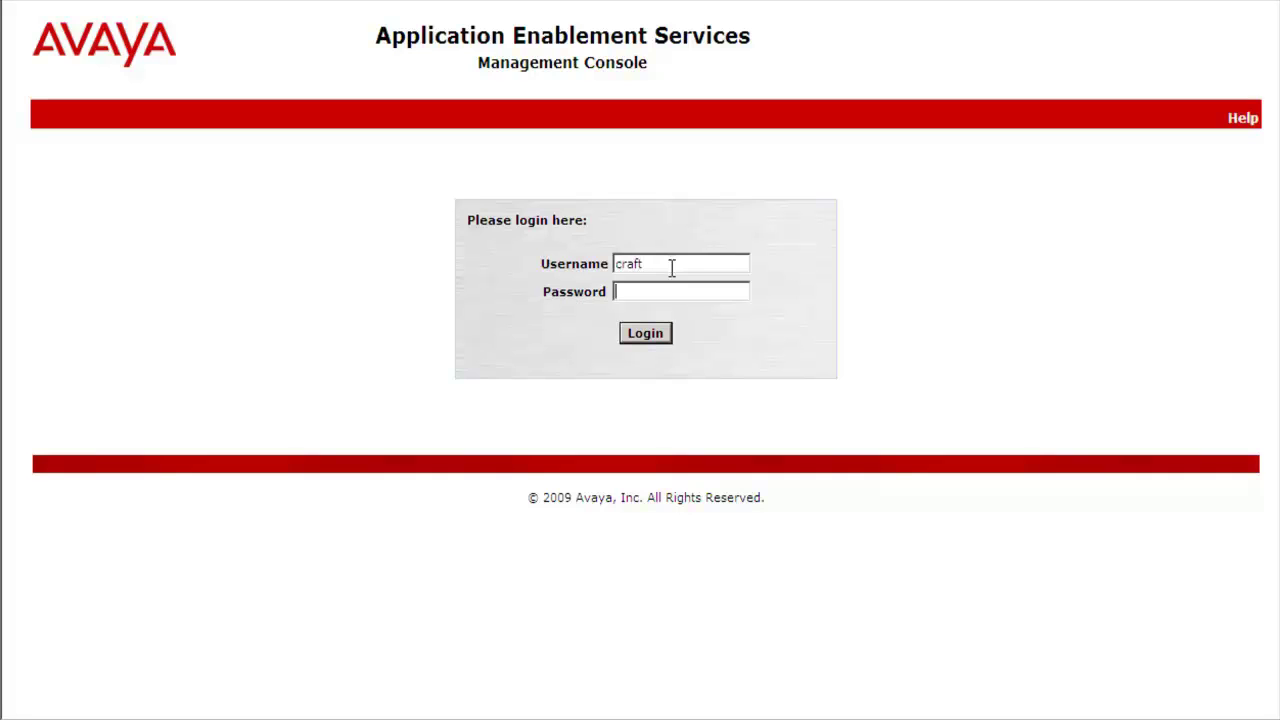
{"action": "type", "text": "*******"}
{"action": "key", "text": "Return"}
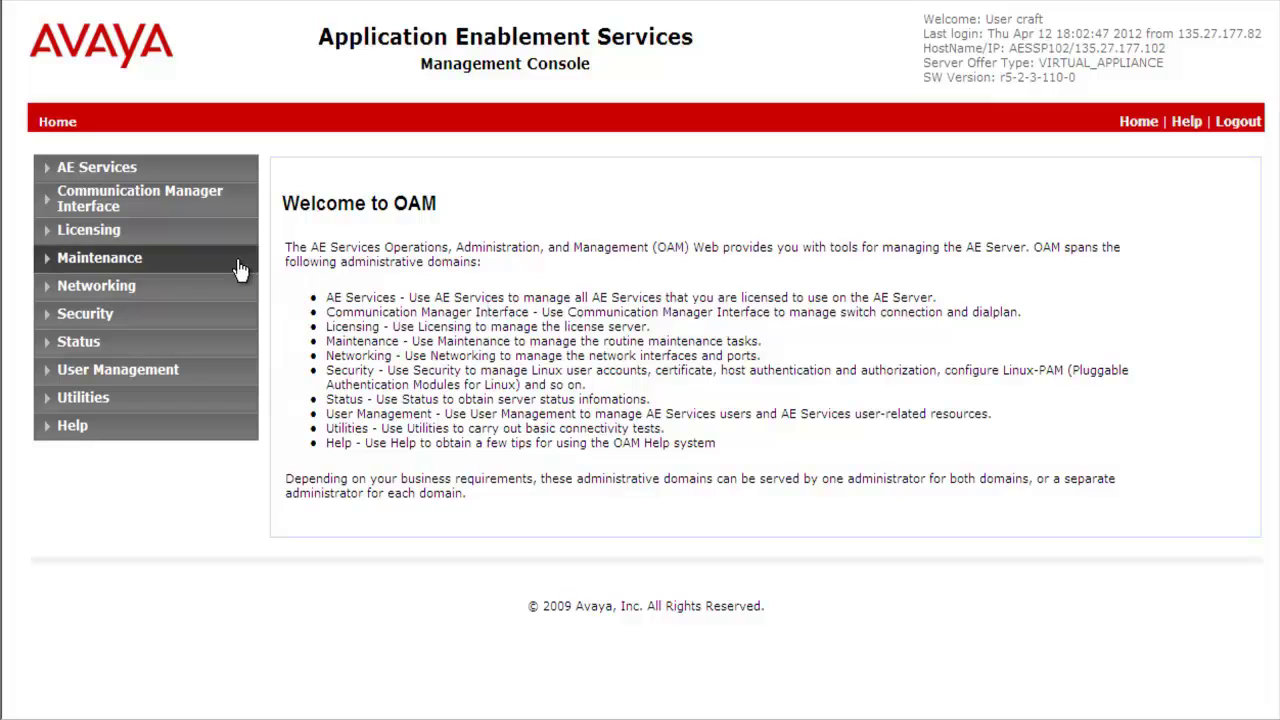
- Go to Maintenance > Service Controller to view all six services' status
{"action": "left_click", "coordinate": [130, 268]}
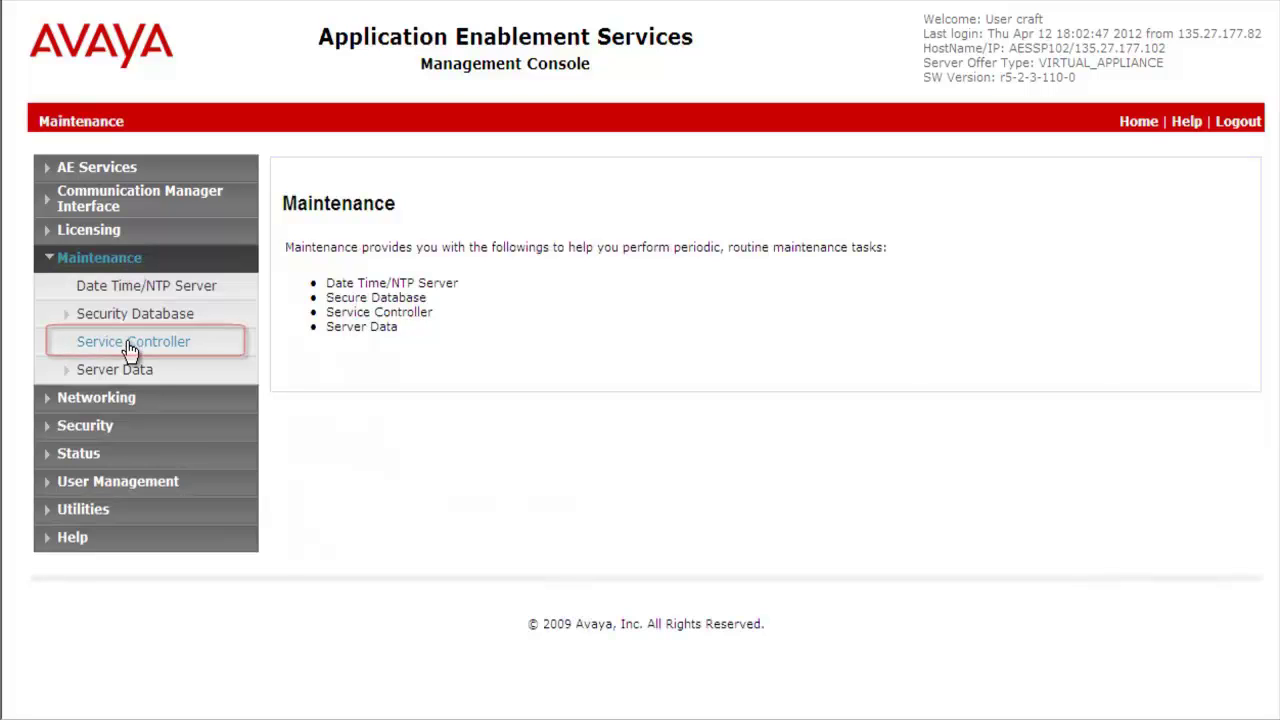
{"action": "left_click", "coordinate": [130, 345]}
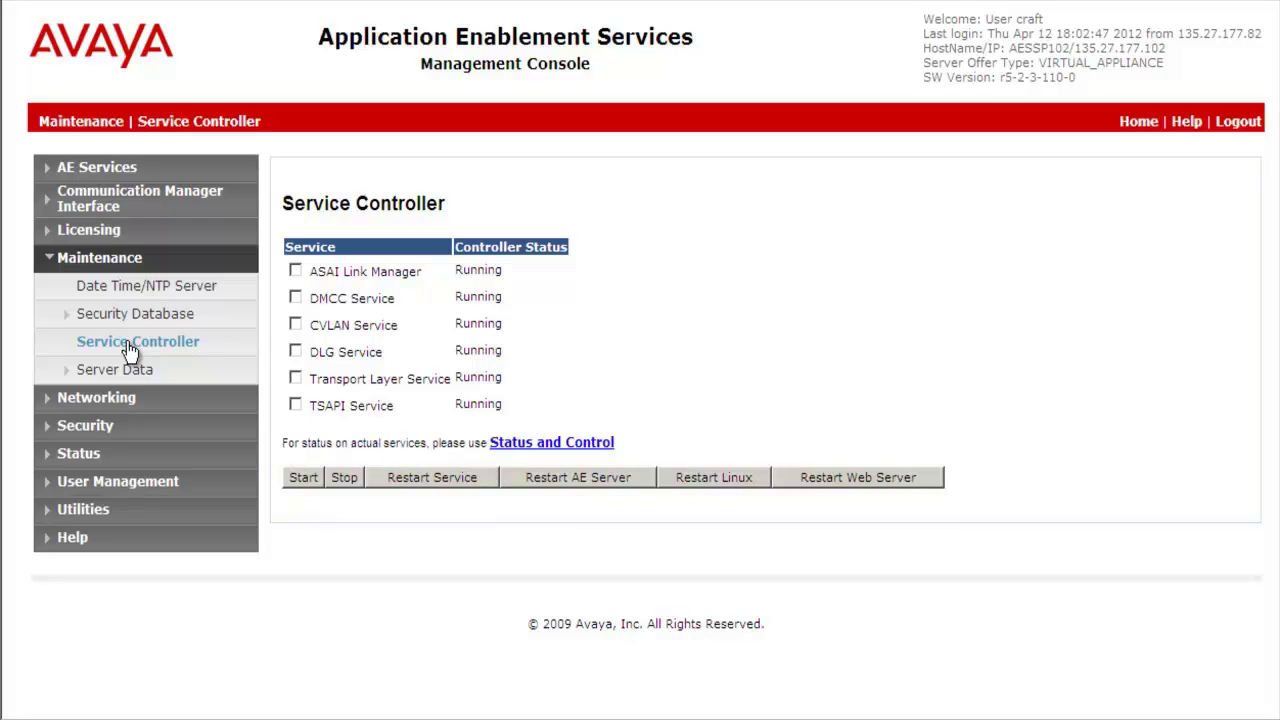
- Tick ASAI Link Manager, Transport Layer Service and DMCC Service in the service list
{"action": "left_click", "coordinate": [296, 271]}
{"action": "left_click", "coordinate": [295, 378]}
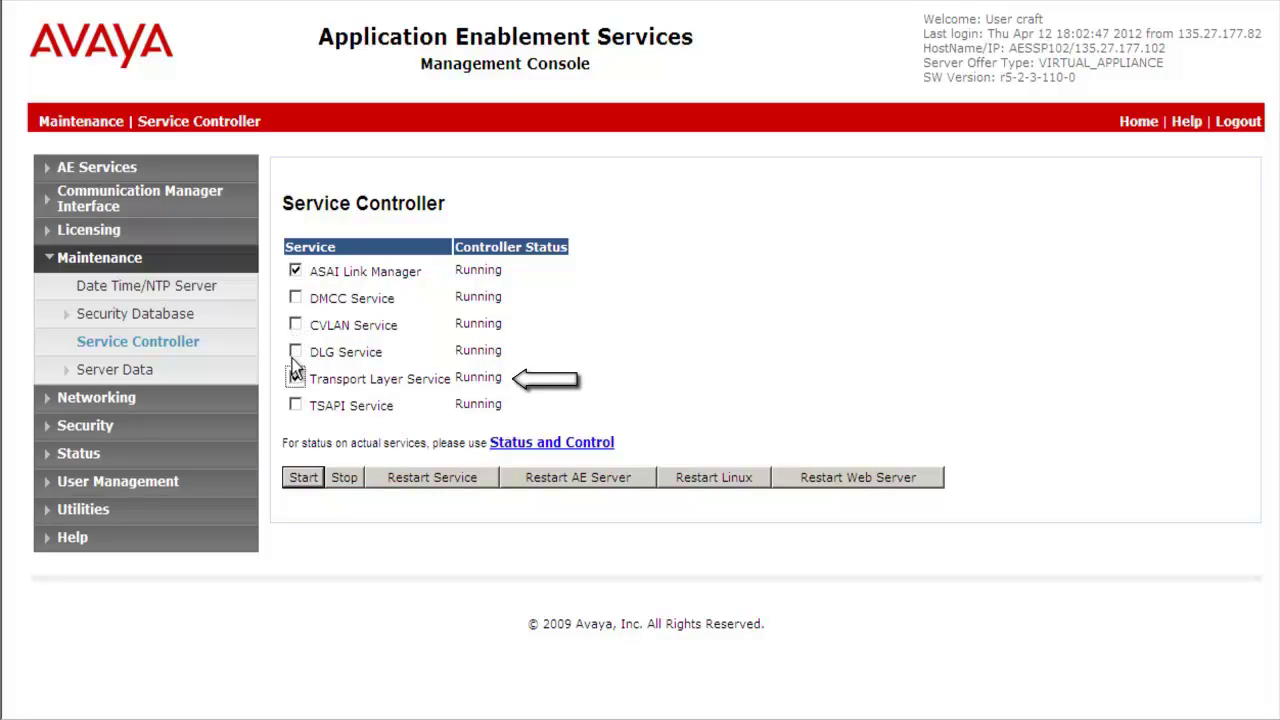
{"action": "left_click", "coordinate": [296, 302]}
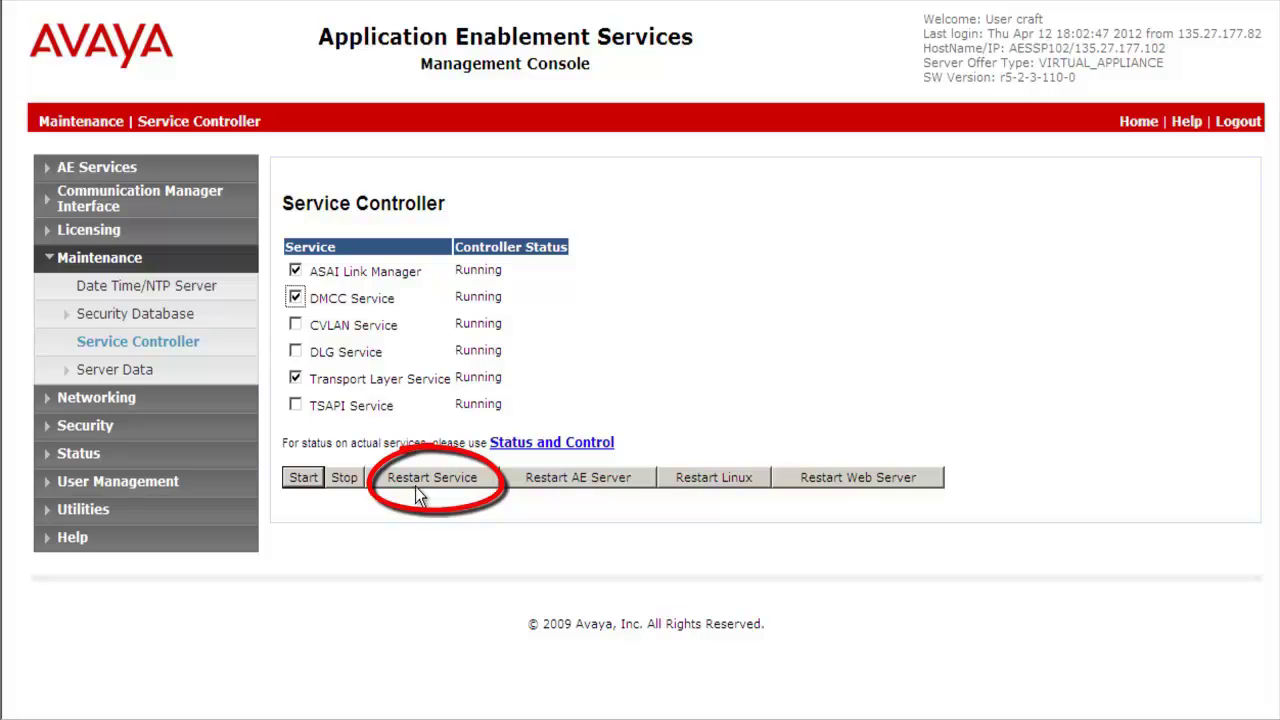
- Restart the three ticked services and confirm the restart
{"action": "left_click", "coordinate": [415, 488]}
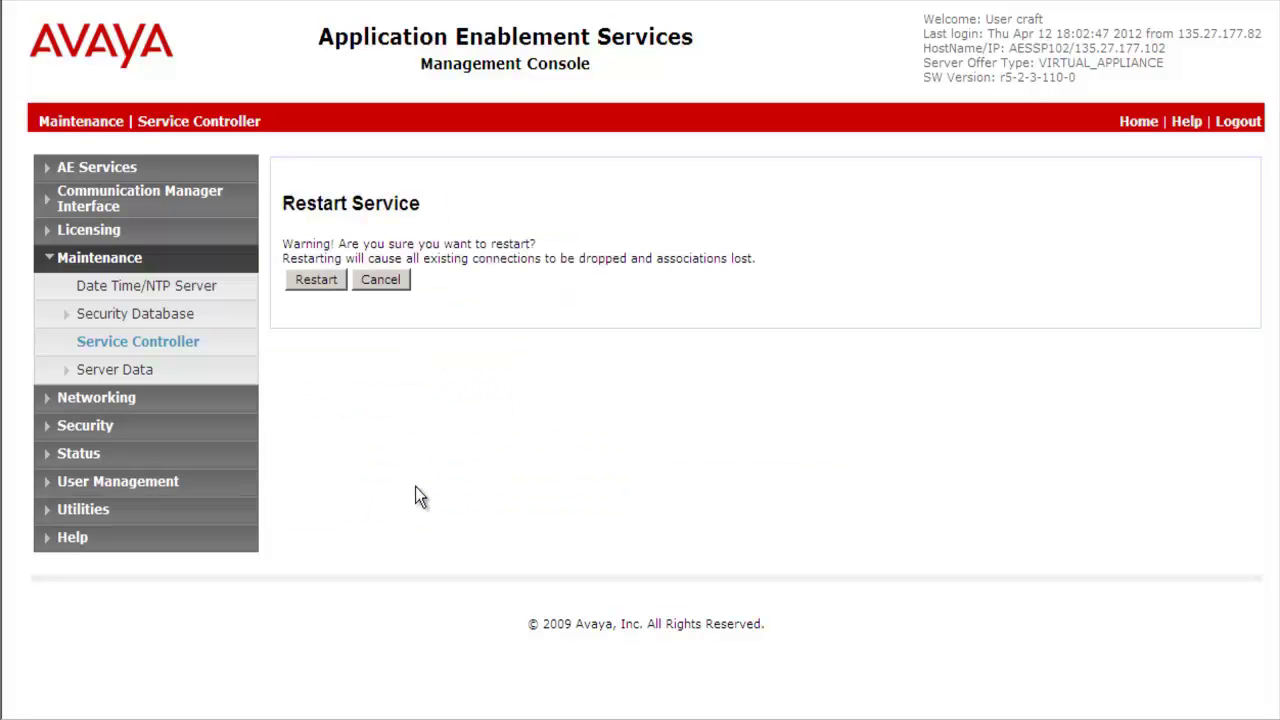
{"action": "left_click", "coordinate": [317, 283]}
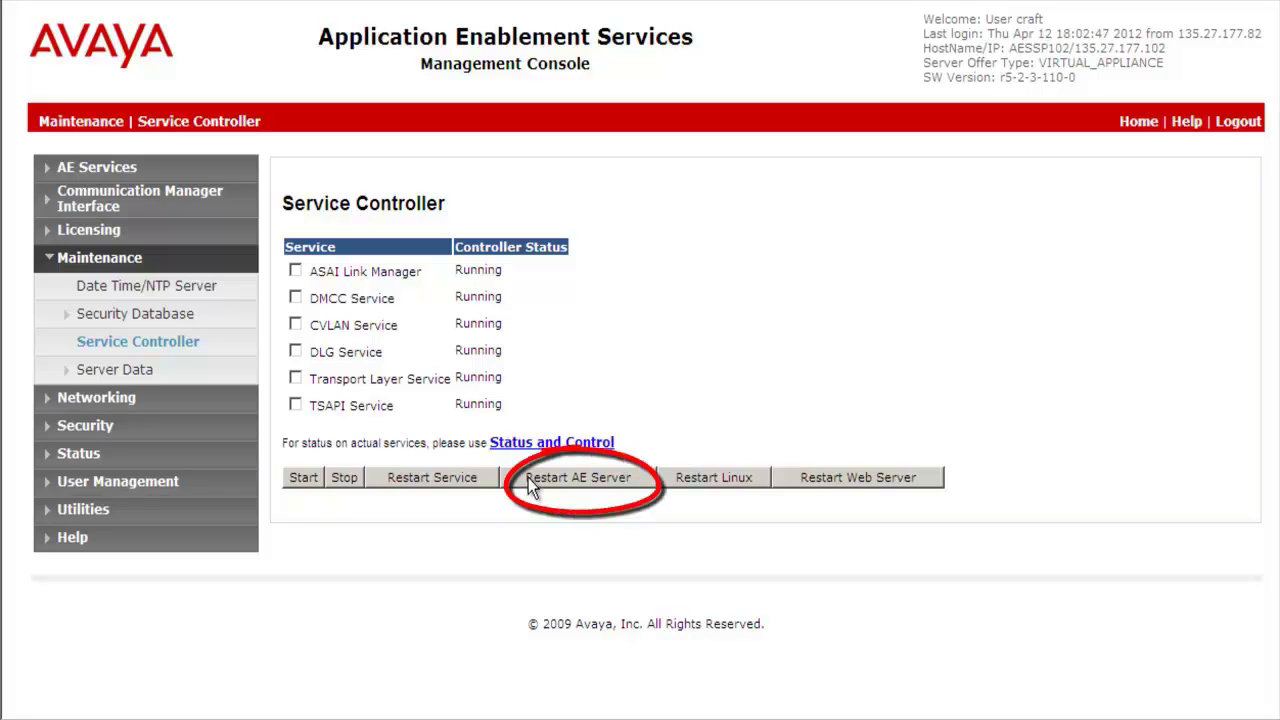
- Restart the entire AE Server and confirm the restart
{"action": "left_click", "coordinate": [531, 481]}
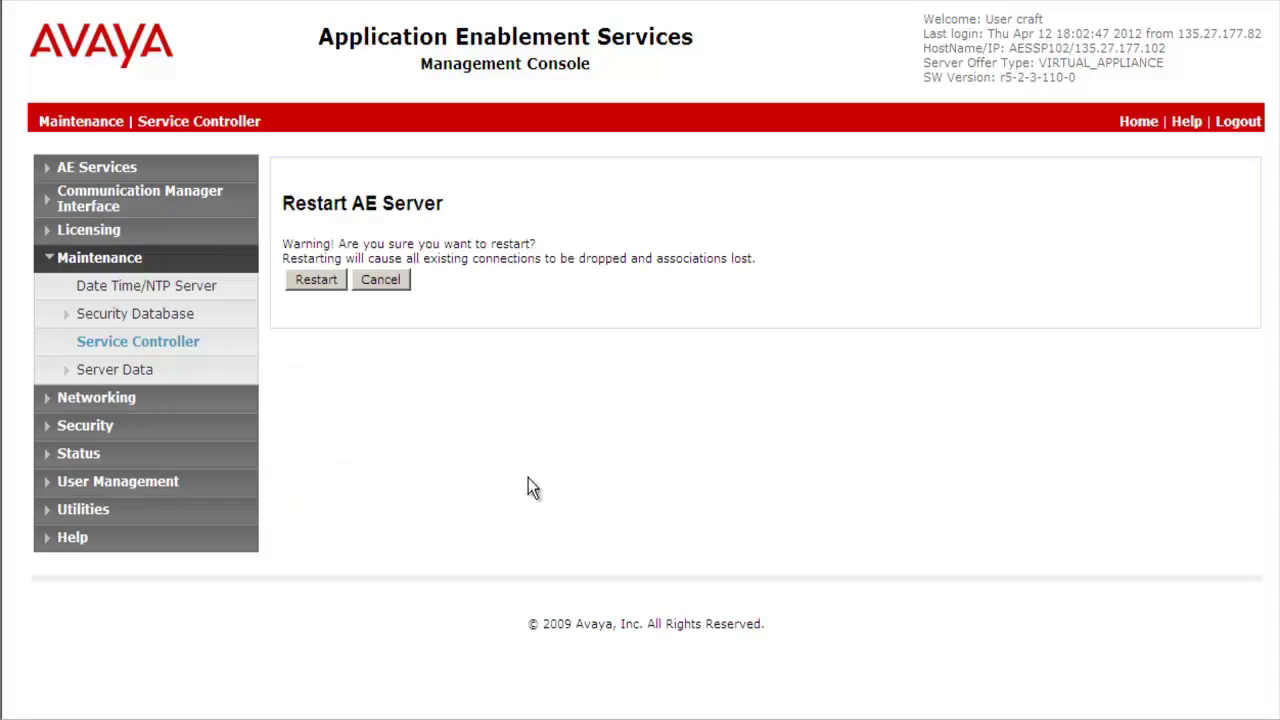
{"action": "left_click", "coordinate": [320, 280]}
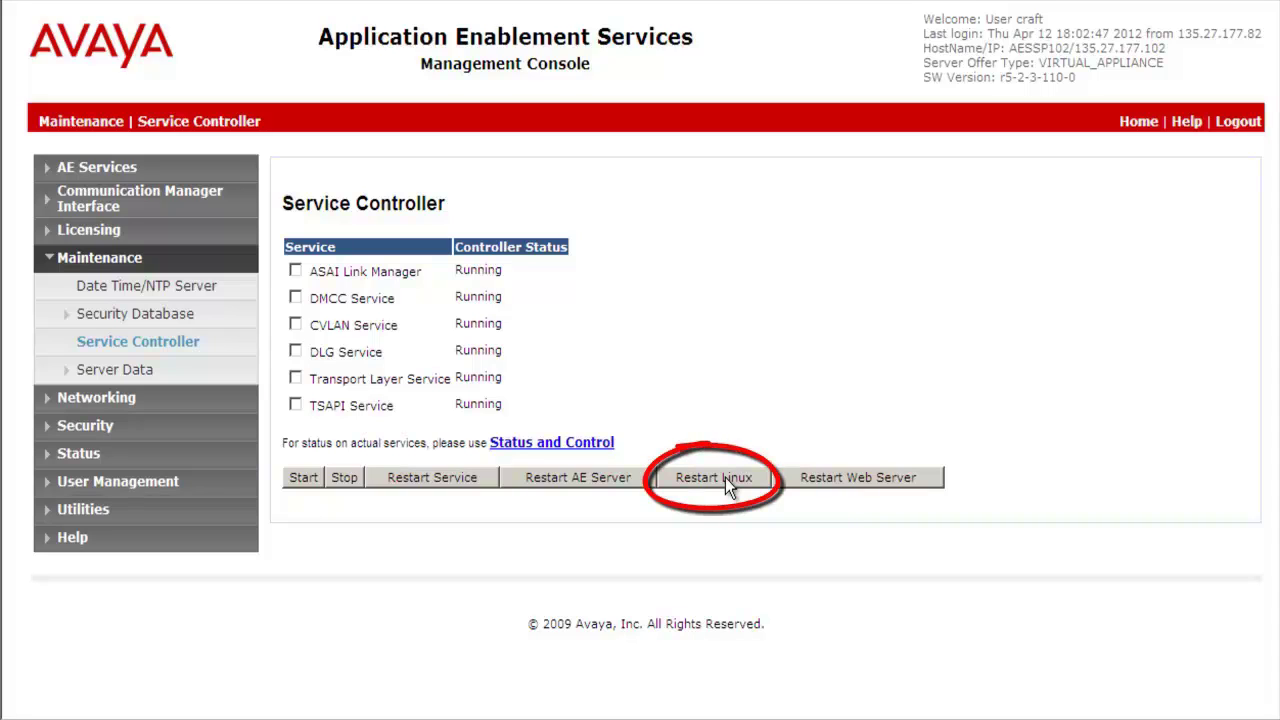
- Request a Linux restart of the AE server and confirm it
{"action": "left_click", "coordinate": [725, 477]}
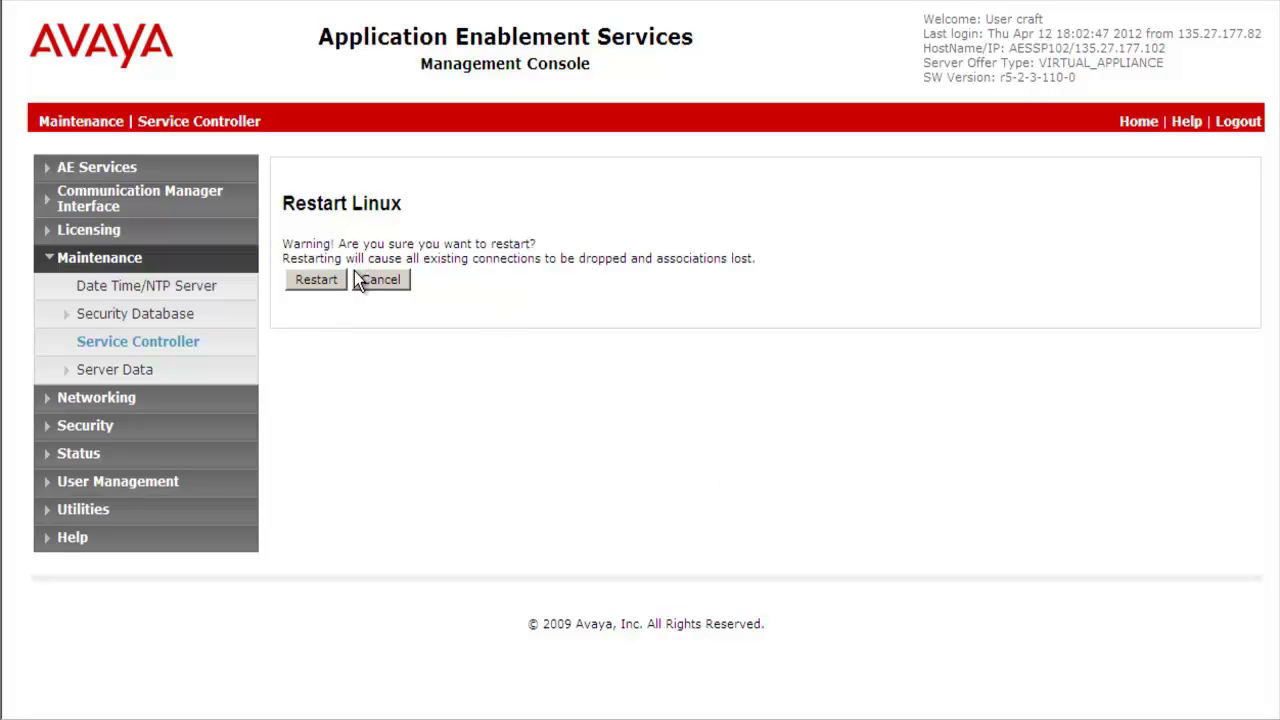
{"action": "left_click", "coordinate": [326, 278]}
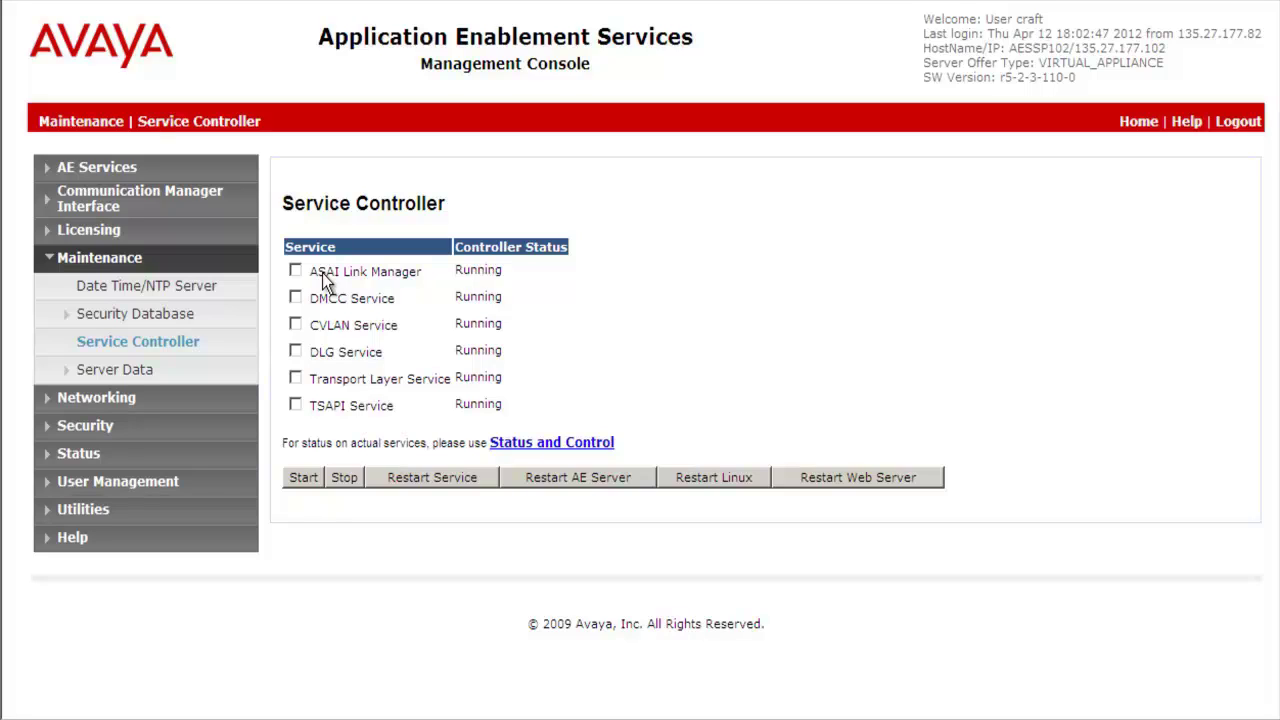
- Follow the Status and Control link to check detailed service status after the reboot
{"action": "left_click", "coordinate": [495, 440]}
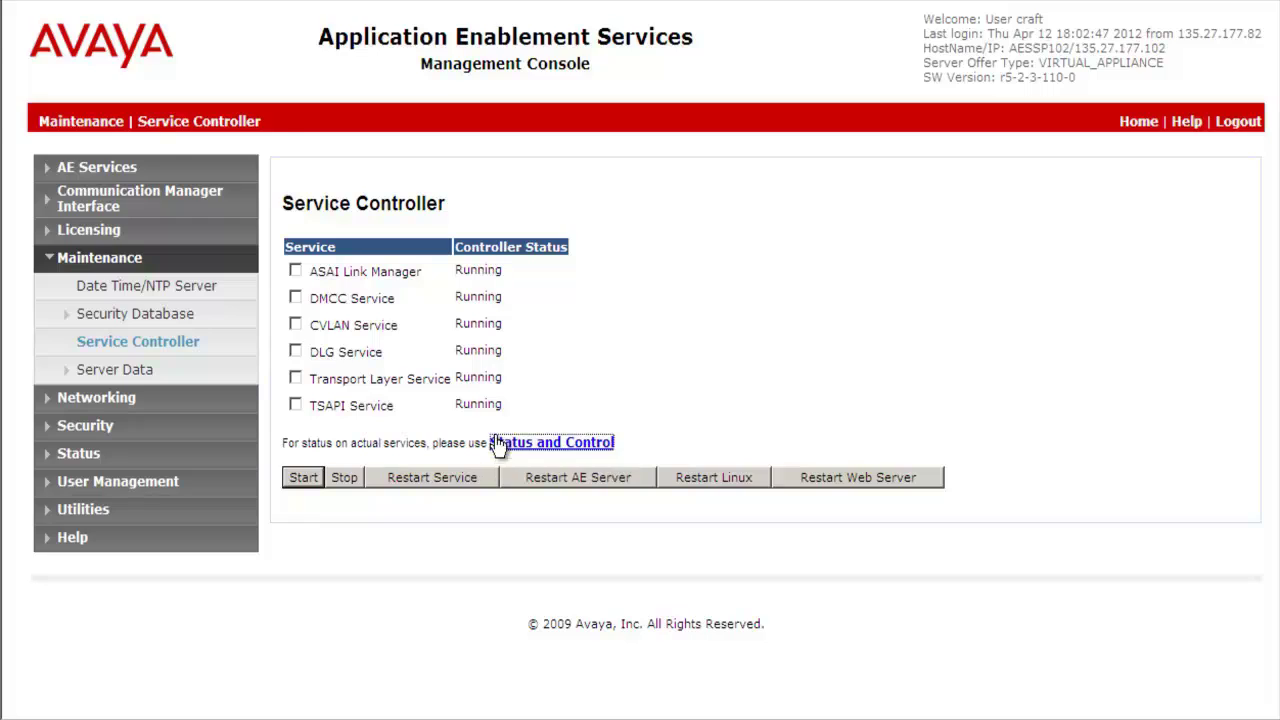